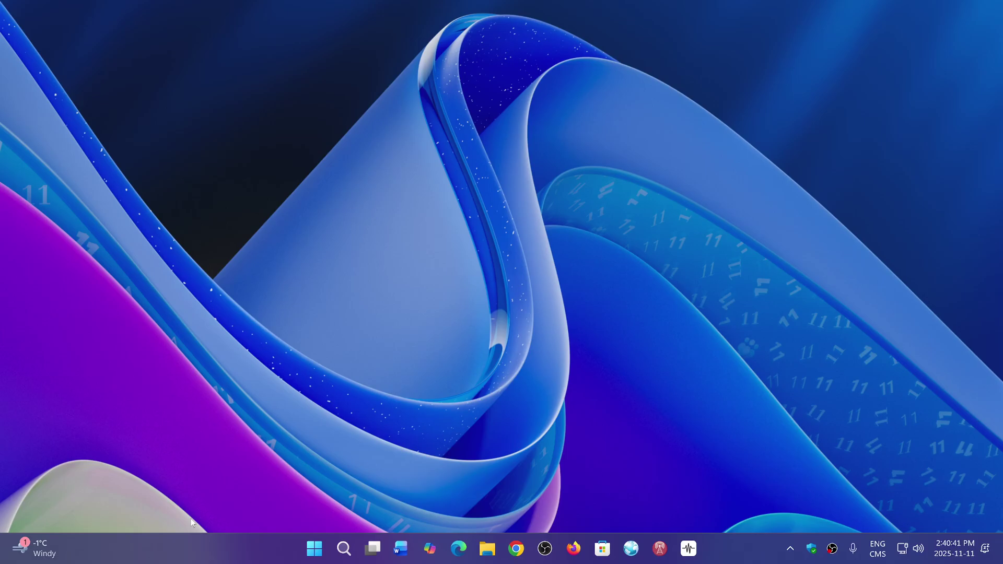
Launch Settings from Start and go to the Windows Update page
click(315, 548)
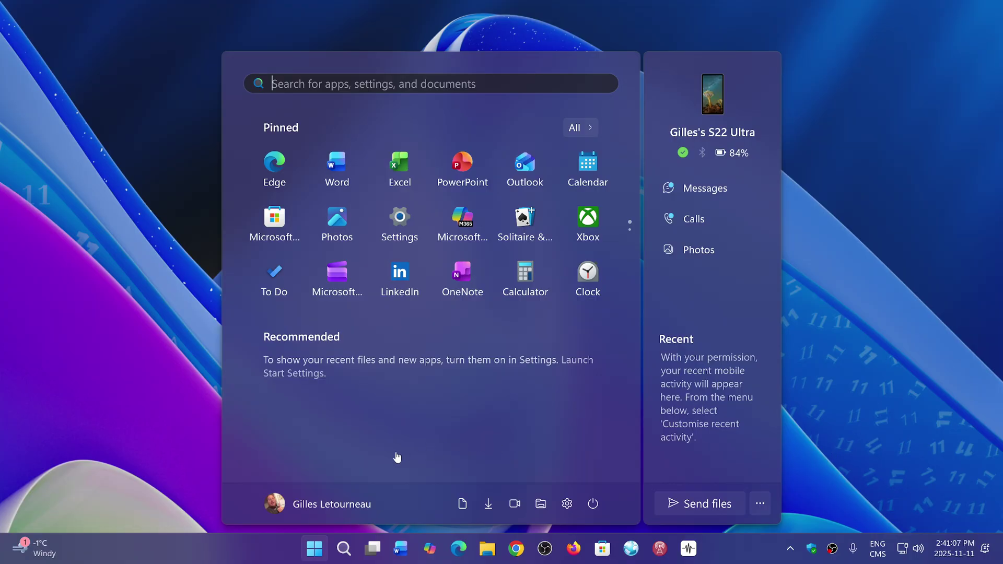
click(567, 503)
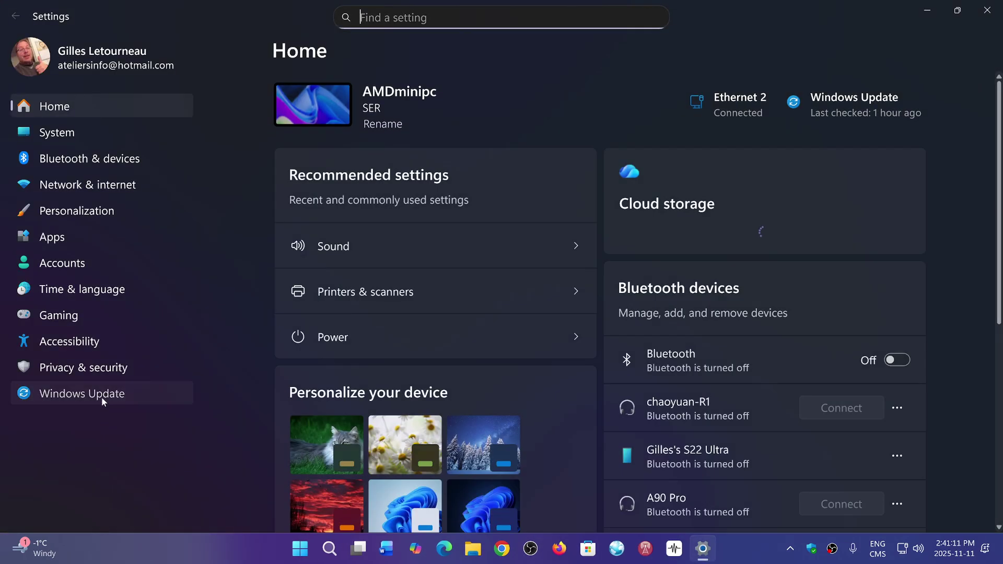
click(101, 397)
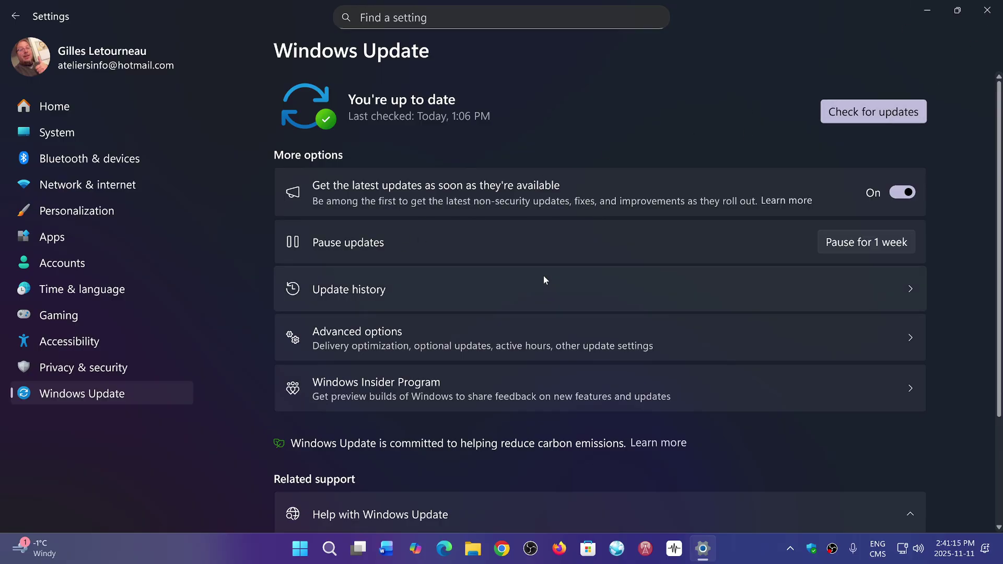
Open Update history to list the 50 installed quality updates, newest 2025-11-11
click(524, 291)
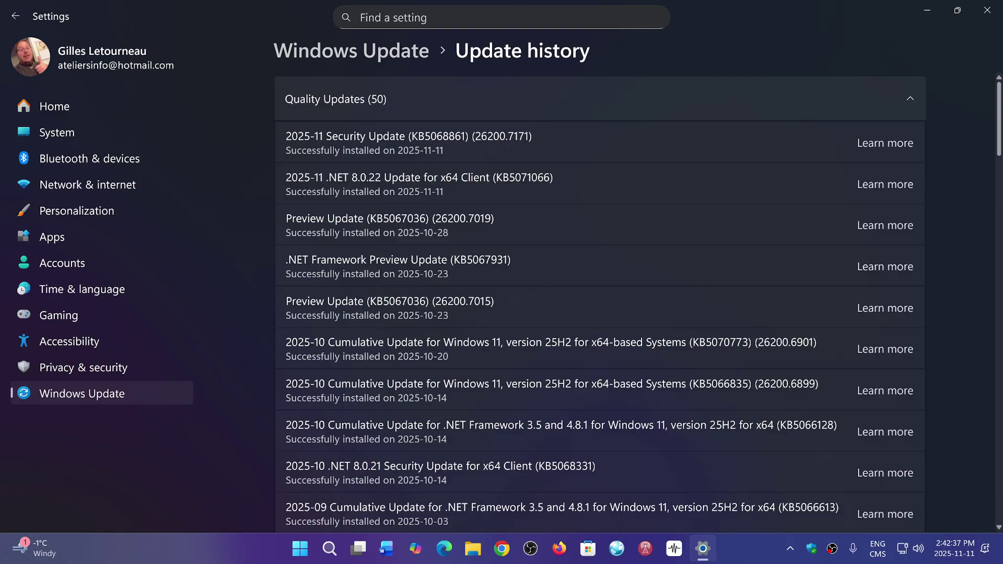
Close the Settings window to return to the empty desktop
click(987, 11)
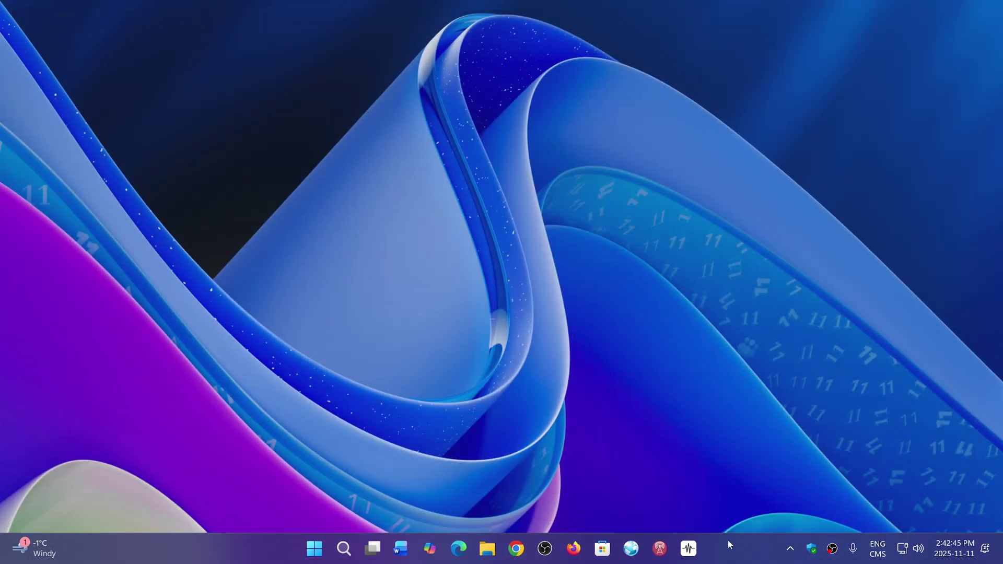